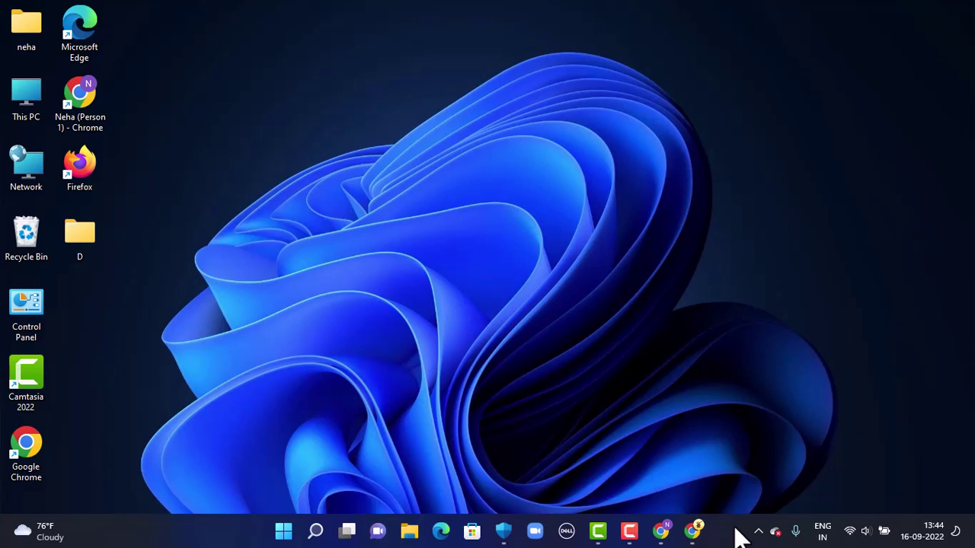
click(689, 533)
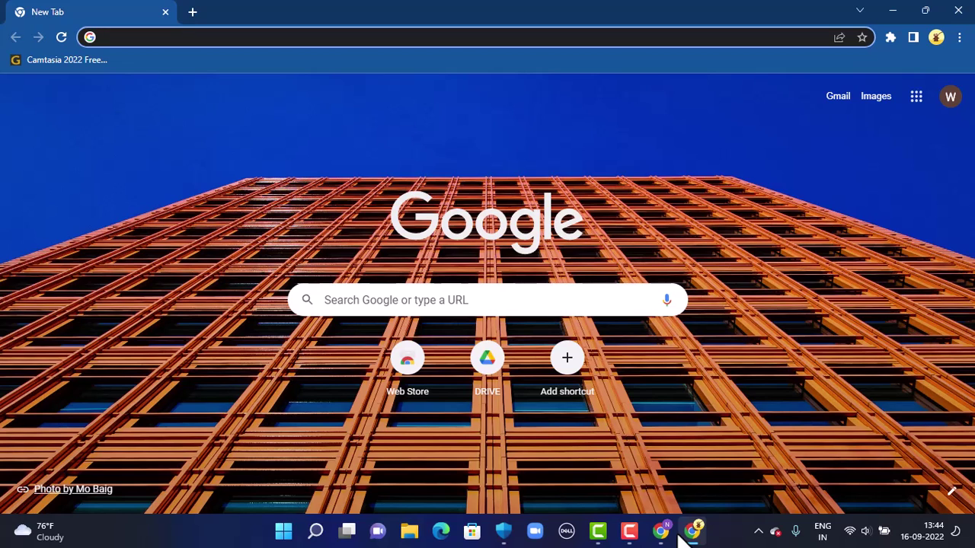
click(309, 37)
text(www.suntrust.com)
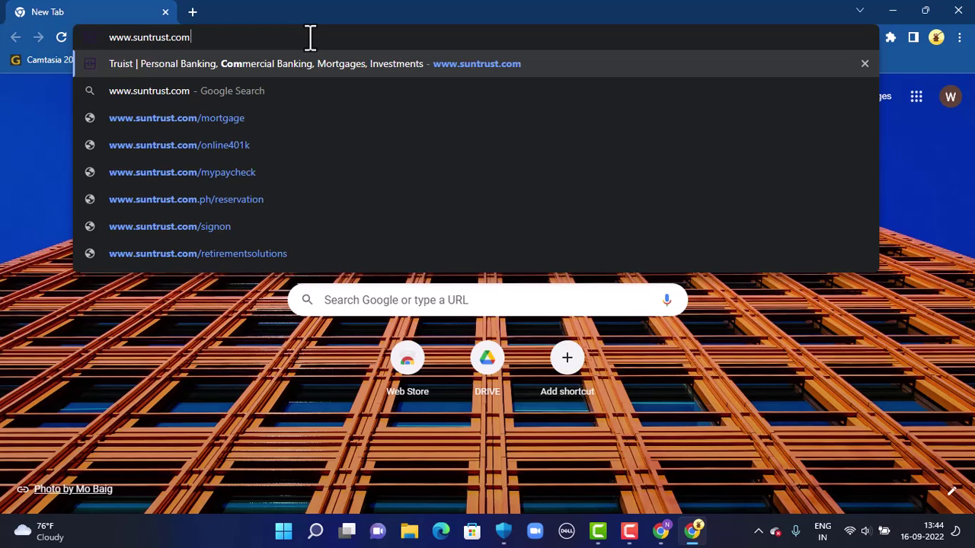
key(Return)
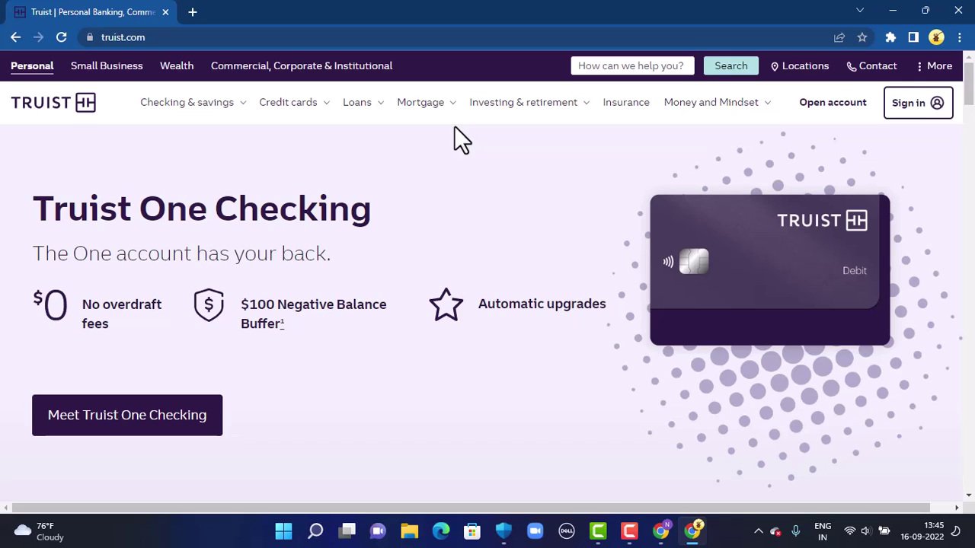
Open the Forgot user ID? link from the Sign in panel
click(925, 104)
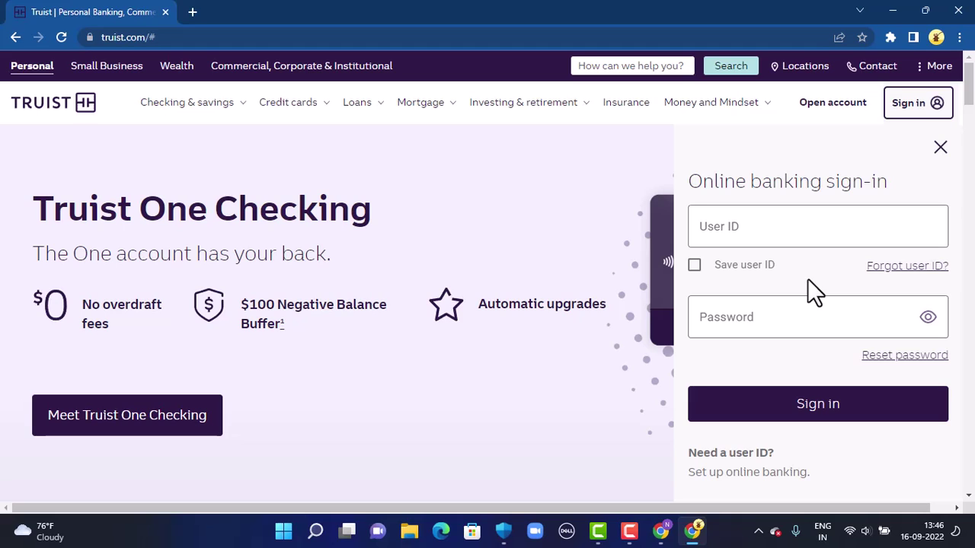
click(902, 268)
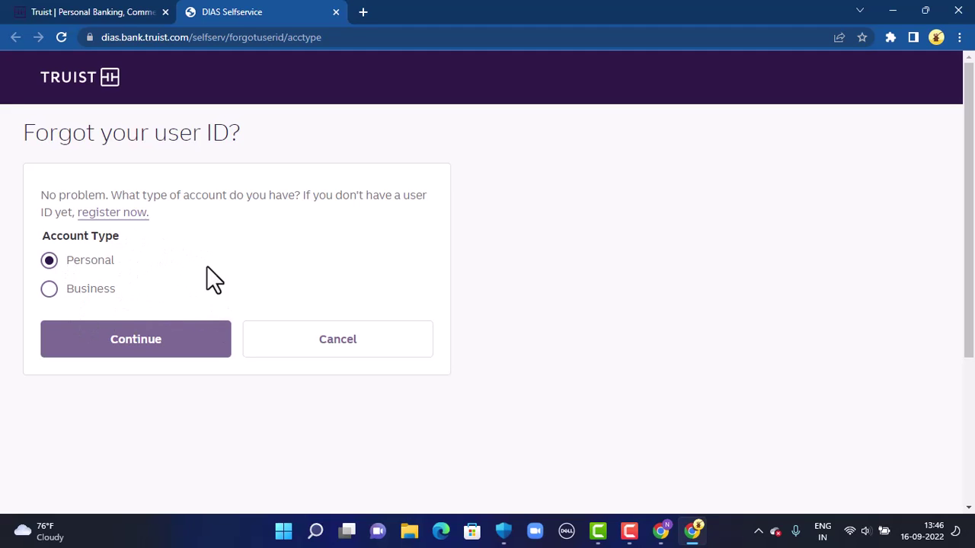
Continue with the Personal account type to reach the account lookup form
click(150, 352)
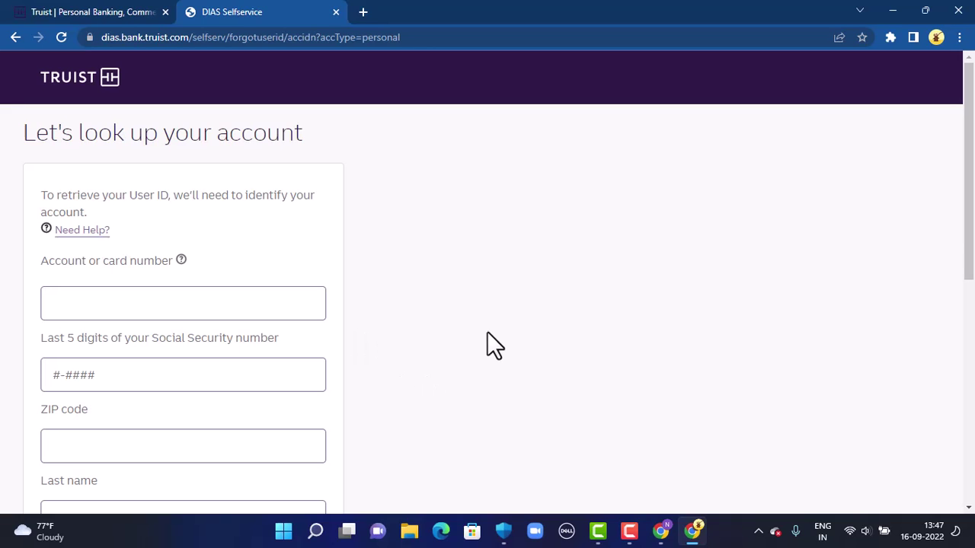
Fill the lookup form with a 12-digit account number, five SSN digits, a ZIP code and the last name
click(93, 304)
text(888888888888)
click(188, 375)
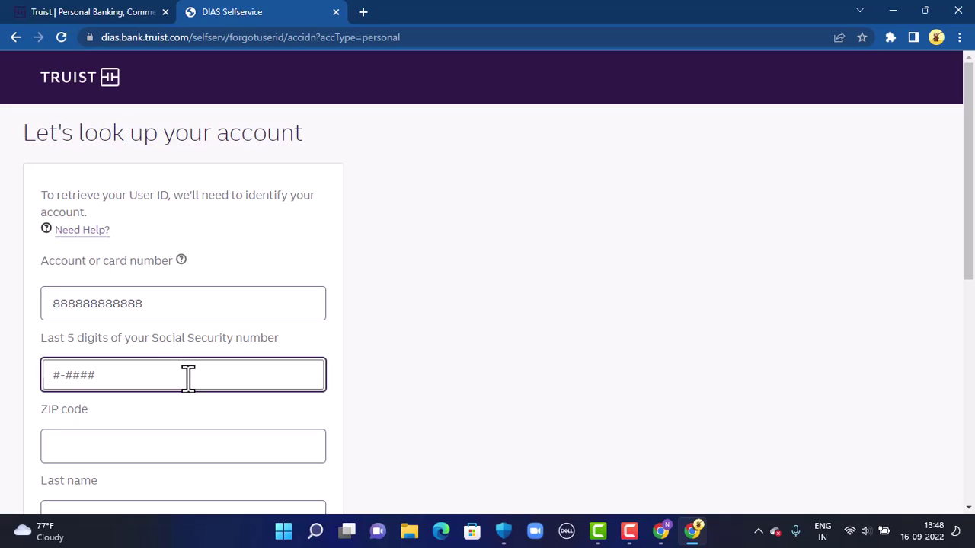
text(90000)
click(160, 441)
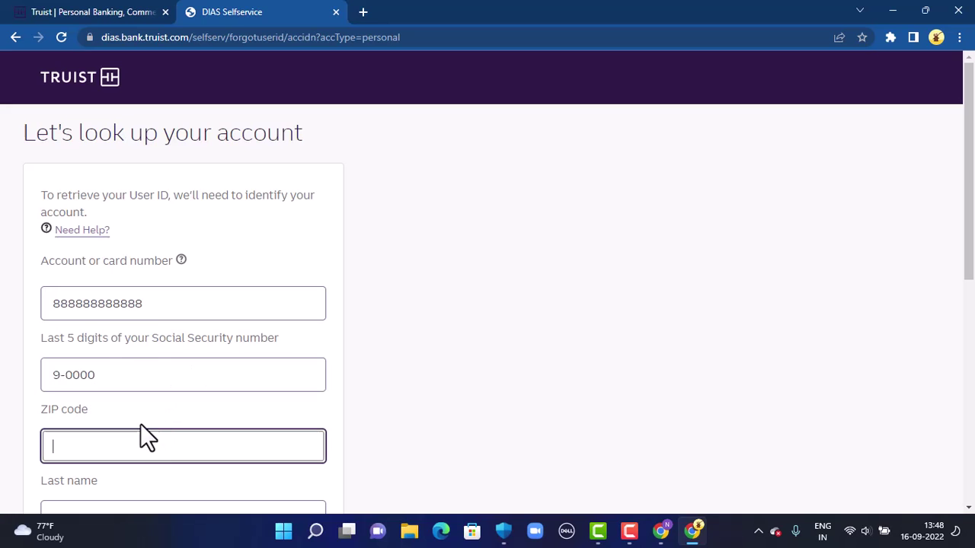
text(0000000)
scroll(148, 289, down, 3)
click(150, 298)
scroll(160, 320, up, 3)
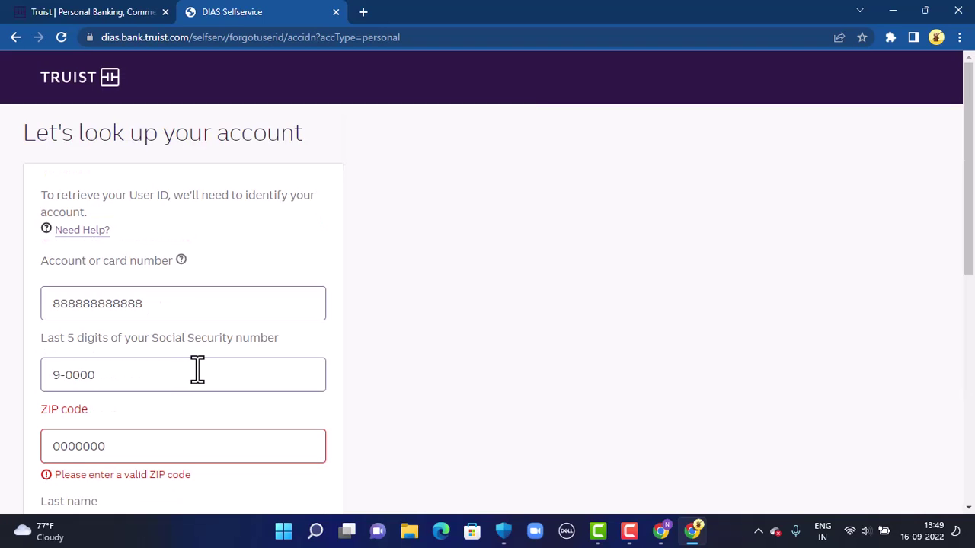
text(Neha)
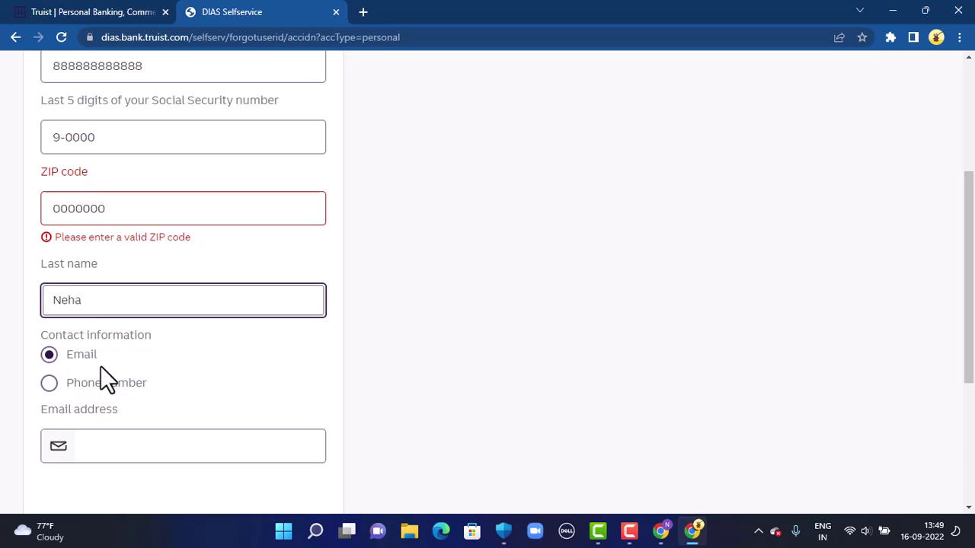
Choose Phone number as the contact method and enter a 10-digit contact phone number
click(48, 383)
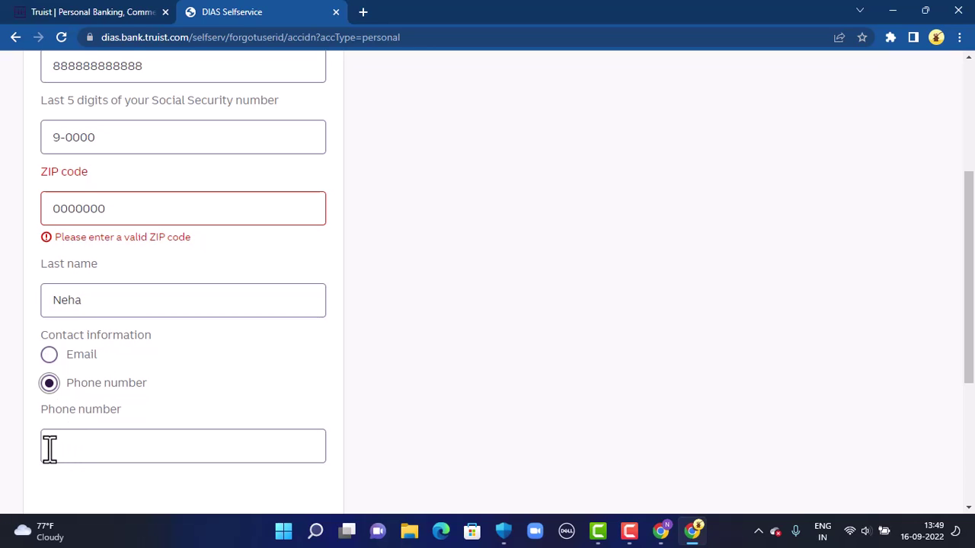
click(92, 459)
text(9999999999)
scroll(342, 255, down, 3)
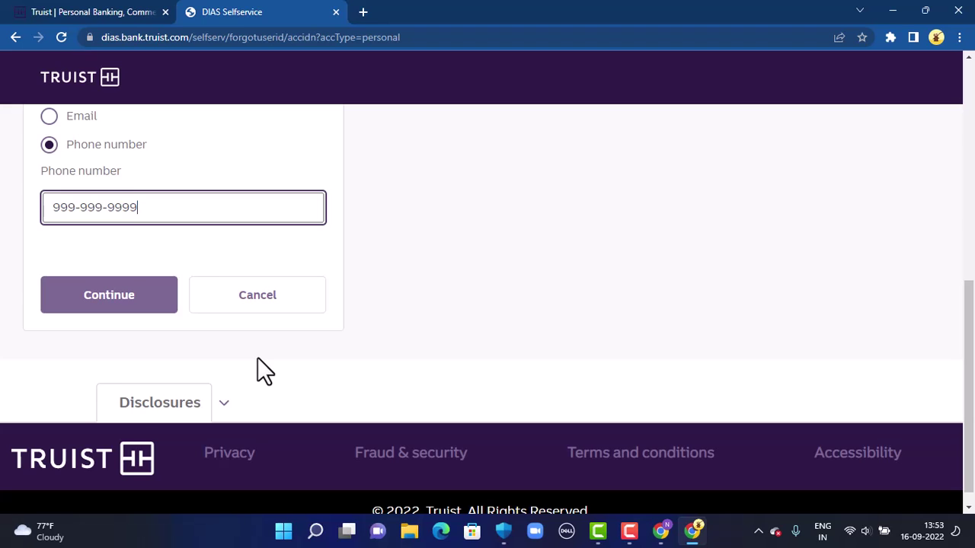
Back on the Truist homepage tab, choose Reset password in the sign-in panel
click(16, 36)
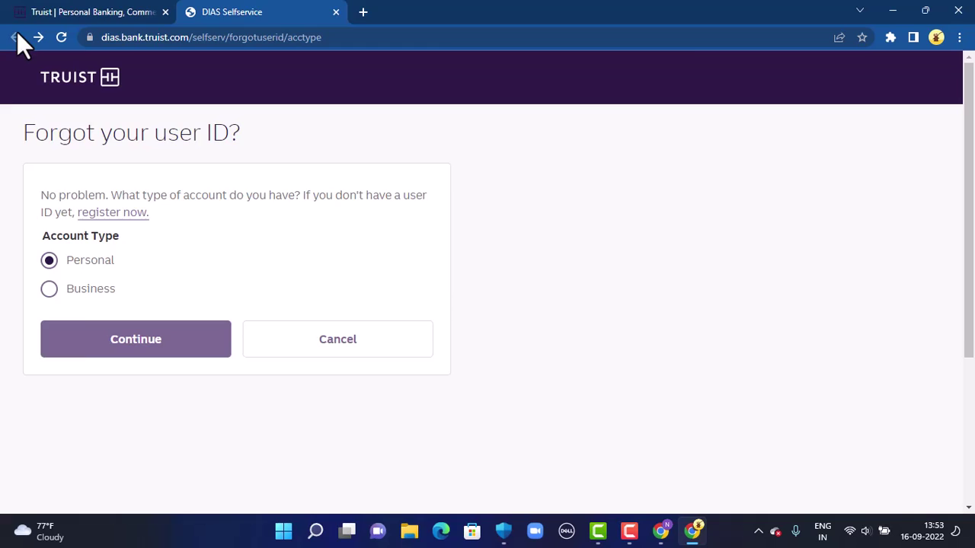
key(ctrl+shift+Tab)
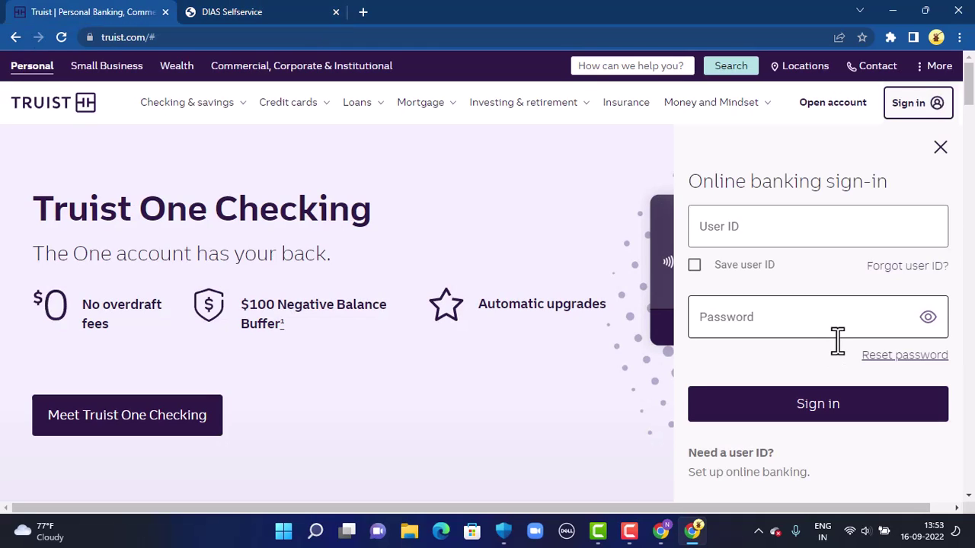
click(909, 364)
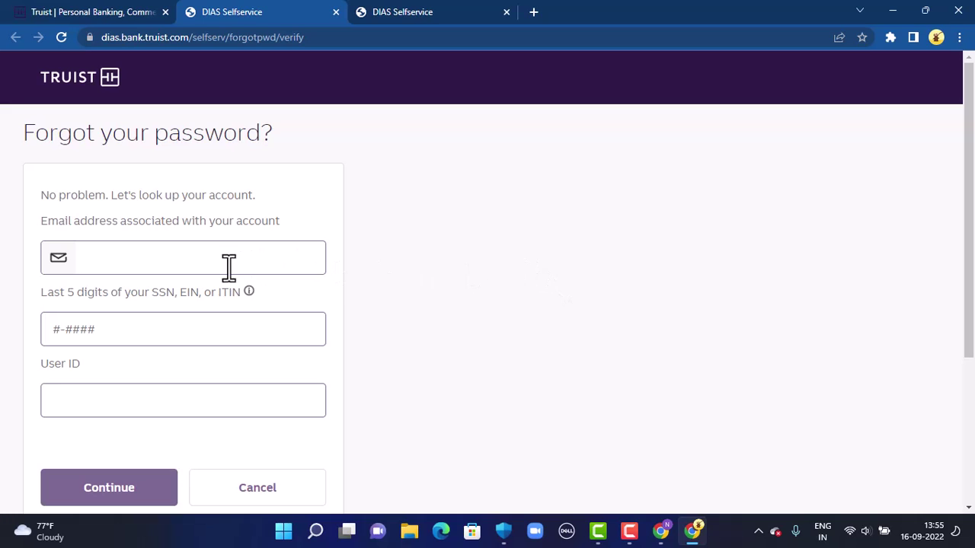
Paste the account's e-mail address into the password reset form's e-mail field
click(169, 261)
key(ctrl+v)
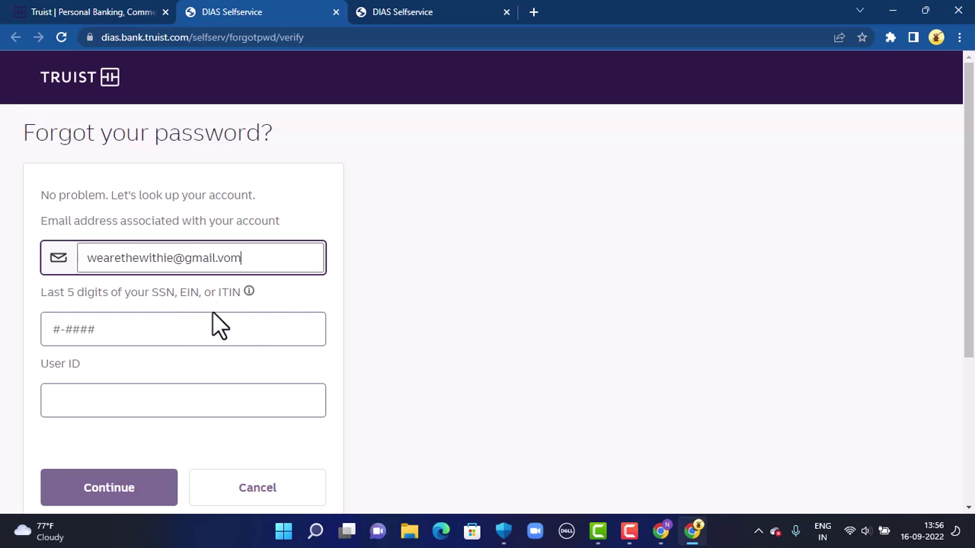
Enter the last five SSN digits and the account's user ID on the password reset form
click(223, 329)
text(9-9999)
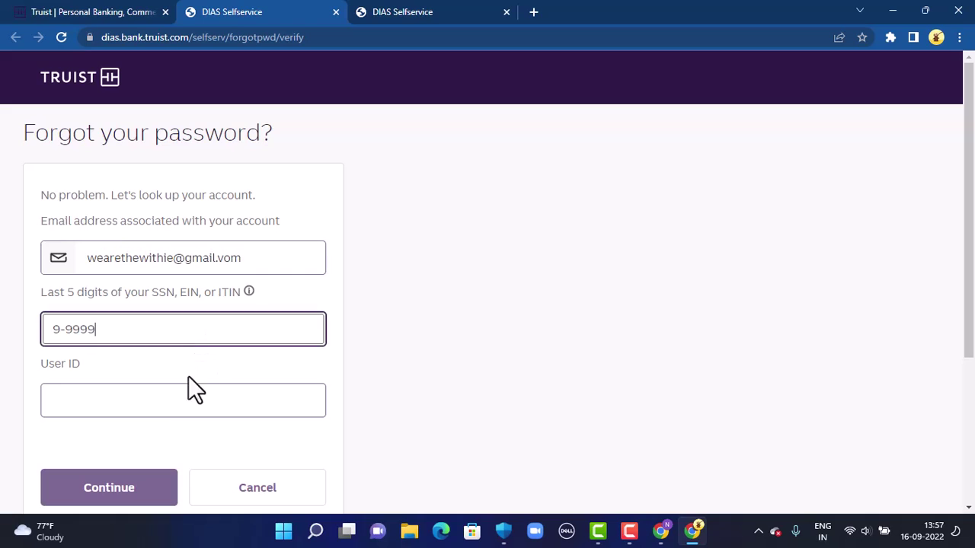
click(183, 416)
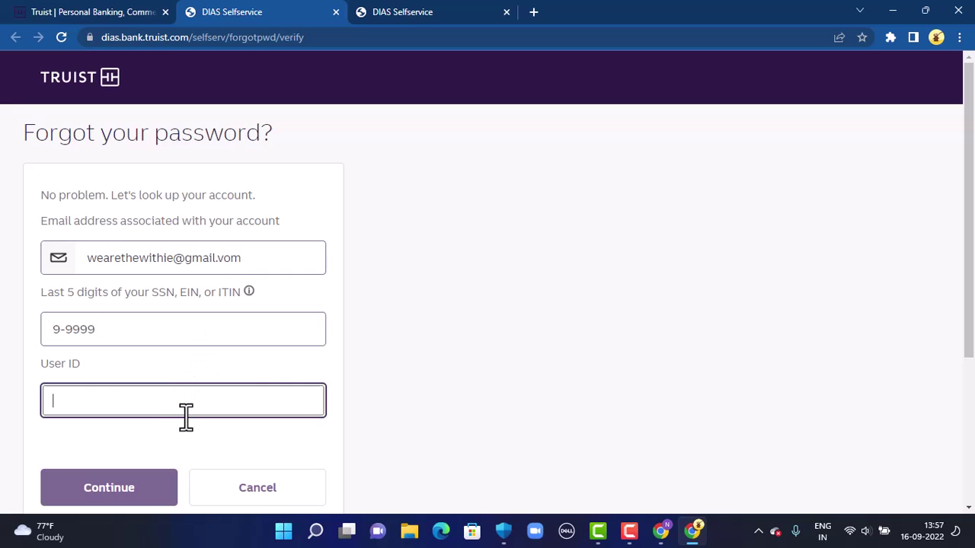
text(Neha)
scroll(194, 403, down, 3)
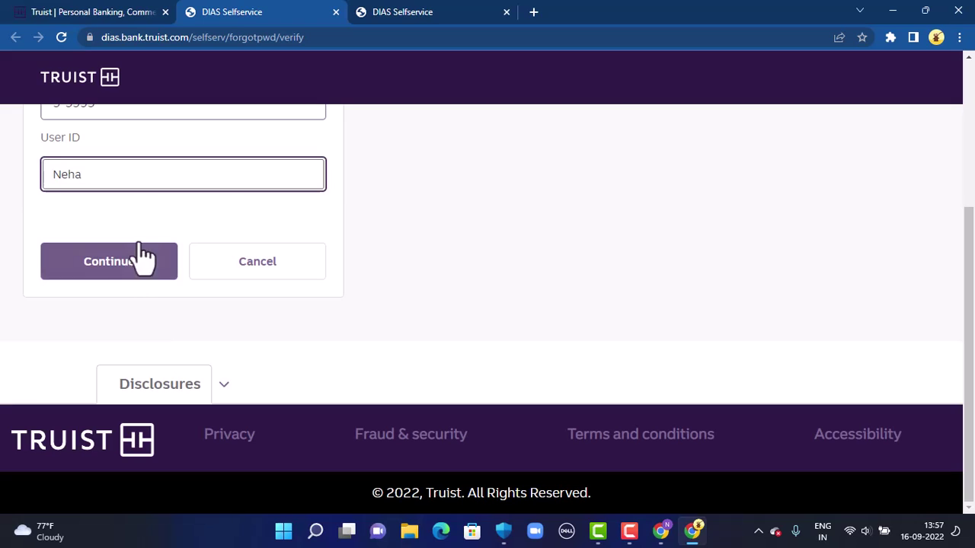